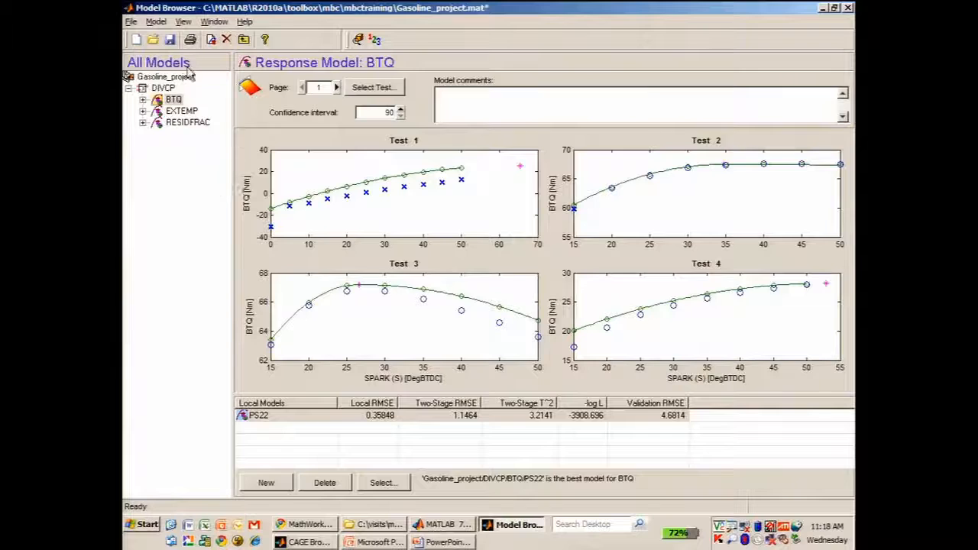
# Step: Review the DIVCP test plan and inspect the DIVCP : Main Data set of Gasoline_project in the Data Editor
pyautogui.click(174, 77)
pyautogui.click(162, 88)
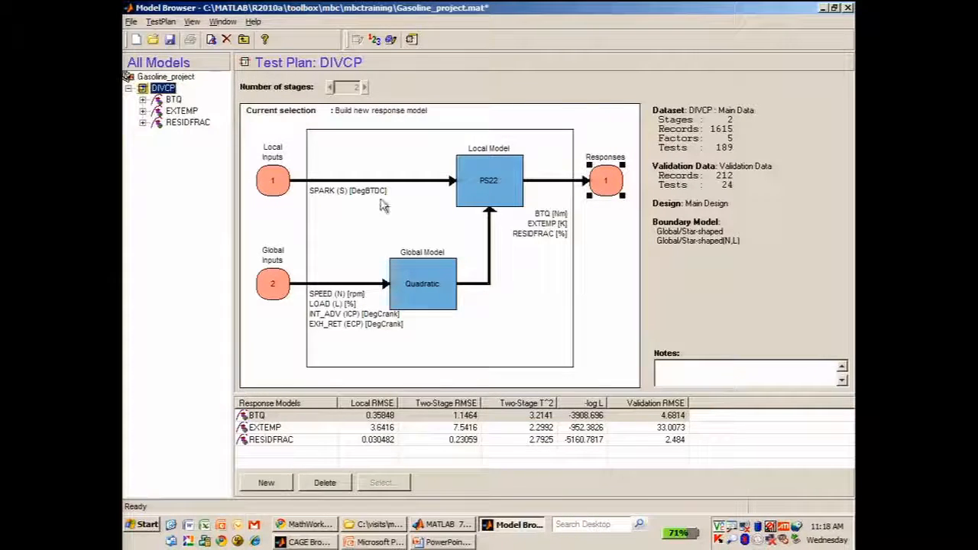
pyautogui.click(186, 79)
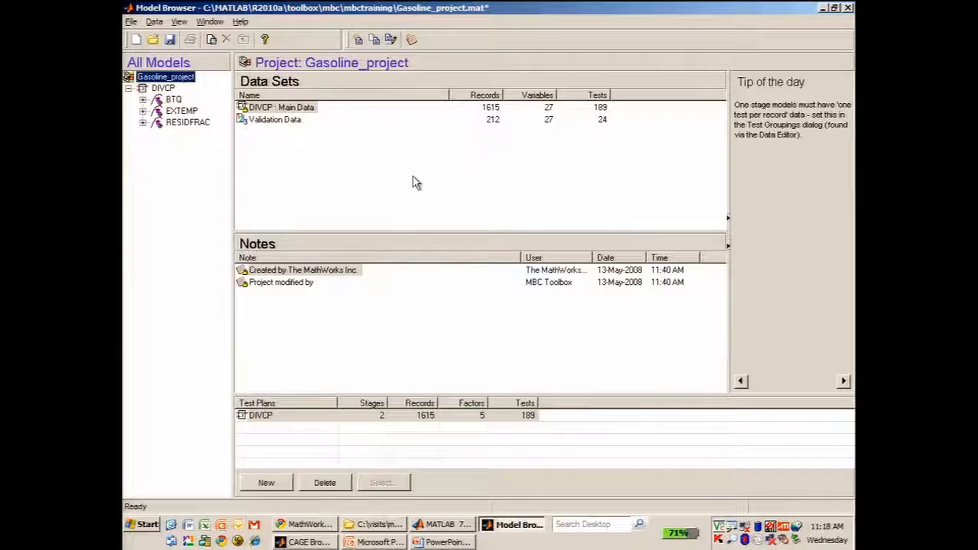
pyautogui.doubleClick(283, 114)
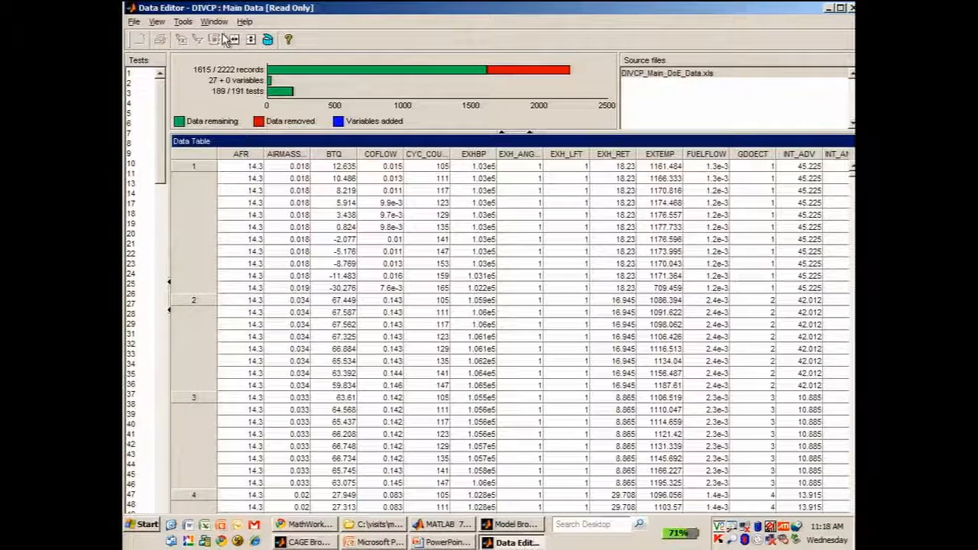
pyautogui.hotkey('alt', 'F4')
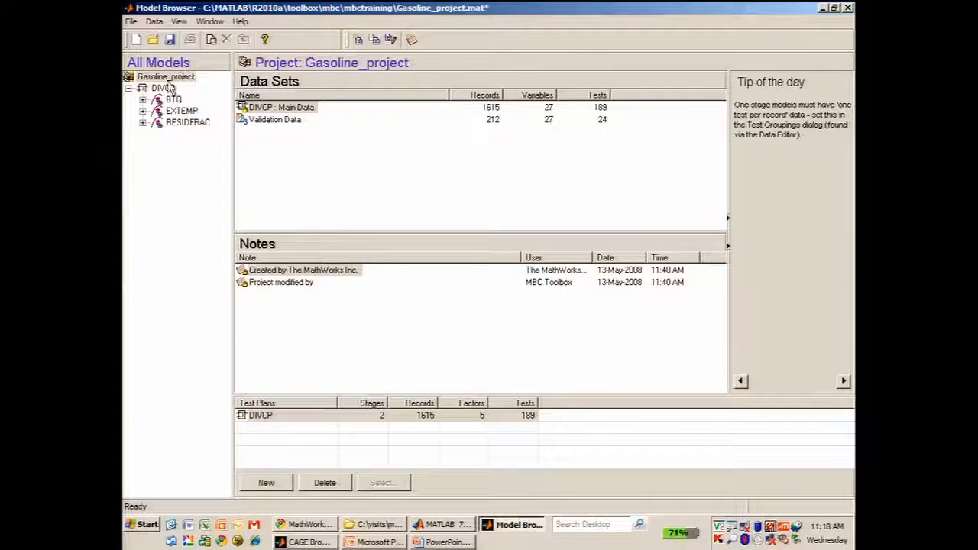
# Step: Open the Design Editor for the DIVCP test plan's global model and add a new empty design
pyautogui.click(164, 88)
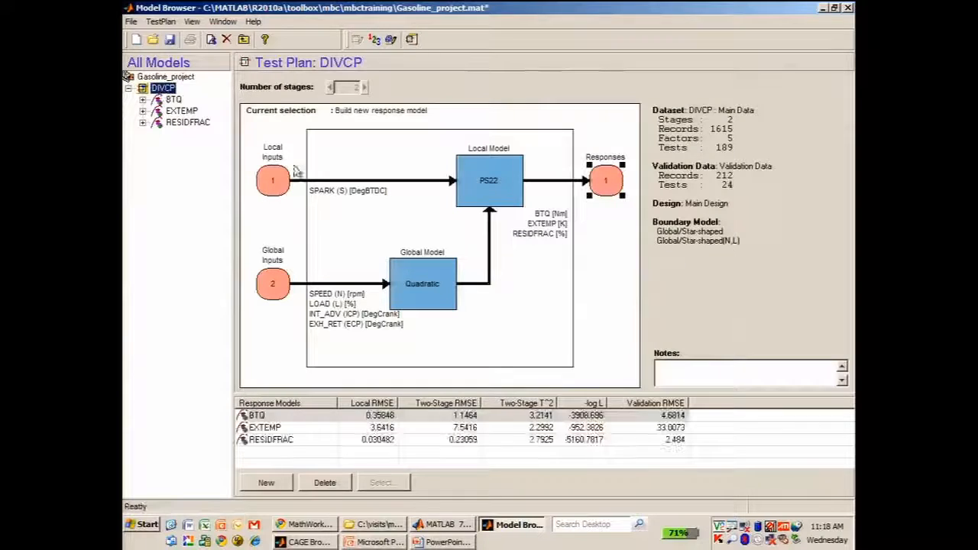
pyautogui.rightClick(428, 273)
pyautogui.click(439, 296)
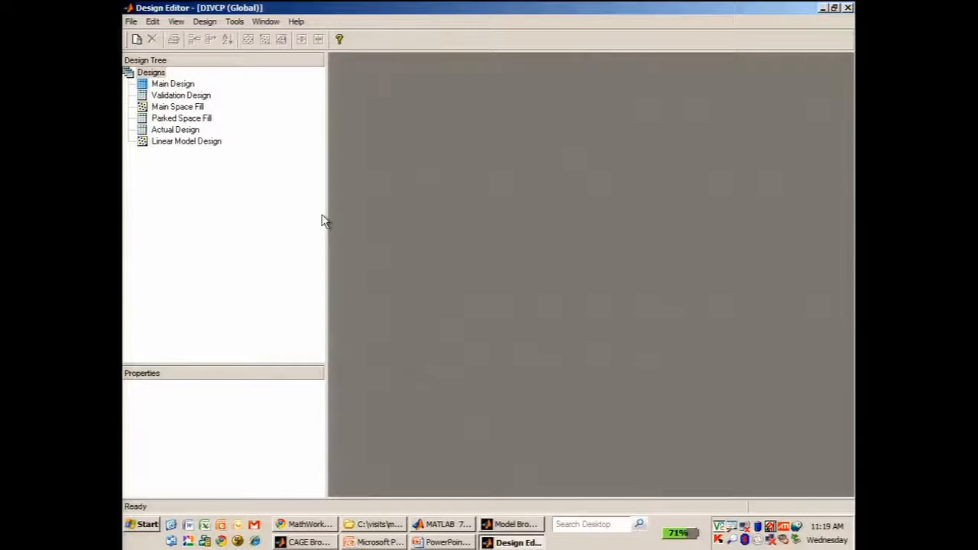
pyautogui.click(136, 39)
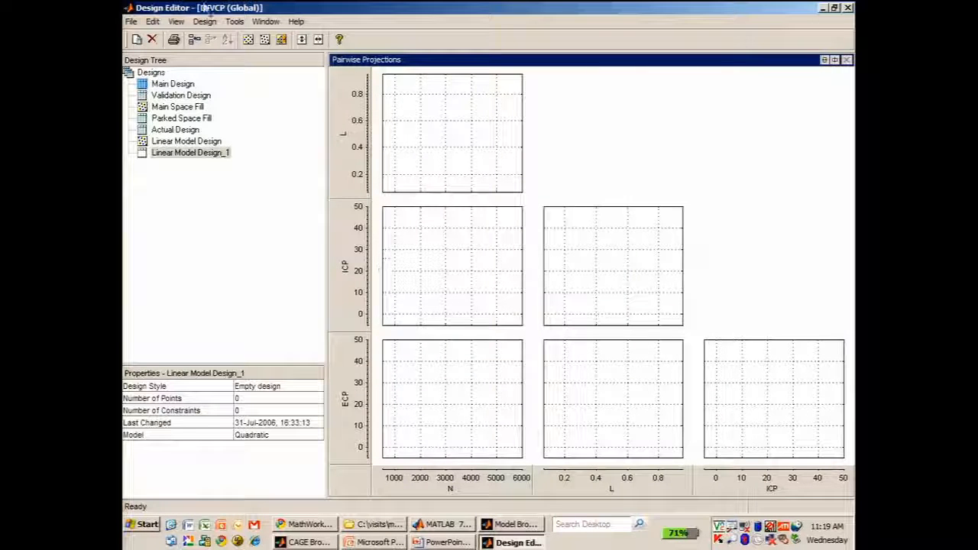
# Step: Fill the new design with a 100-point Halton Sequence space-filling design and close the Design Editor
pyautogui.click(264, 39)
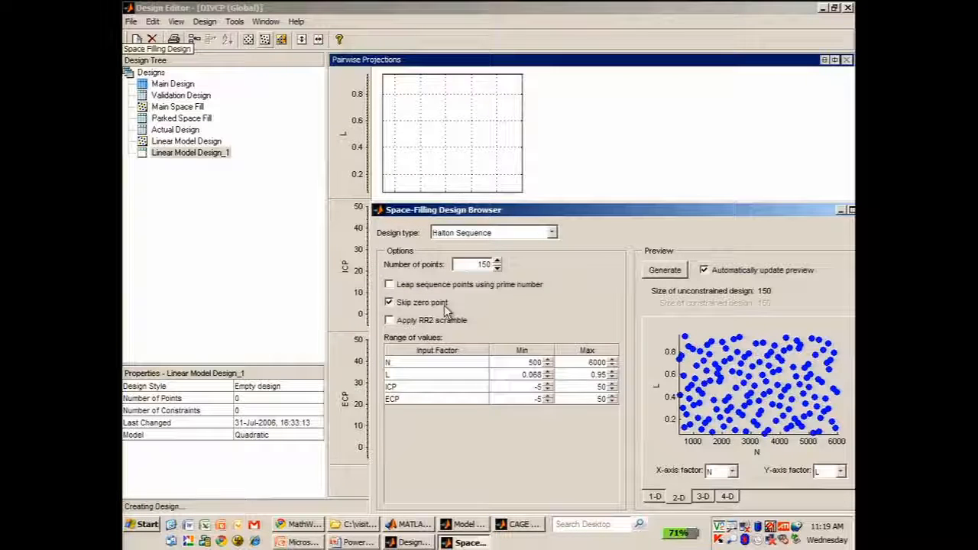
pyautogui.doubleClick(478, 263)
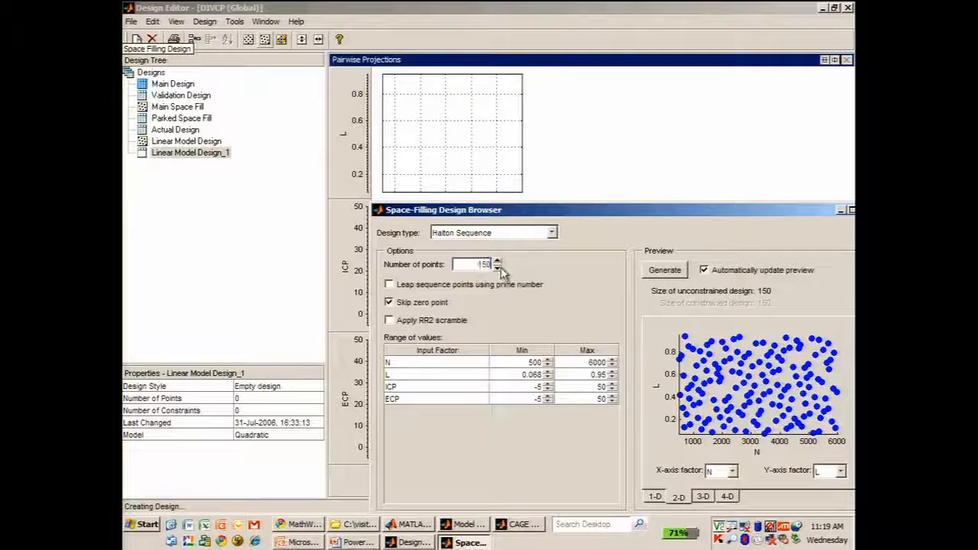
pyautogui.hotkey('shift', 'Home')
pyautogui.write('10')
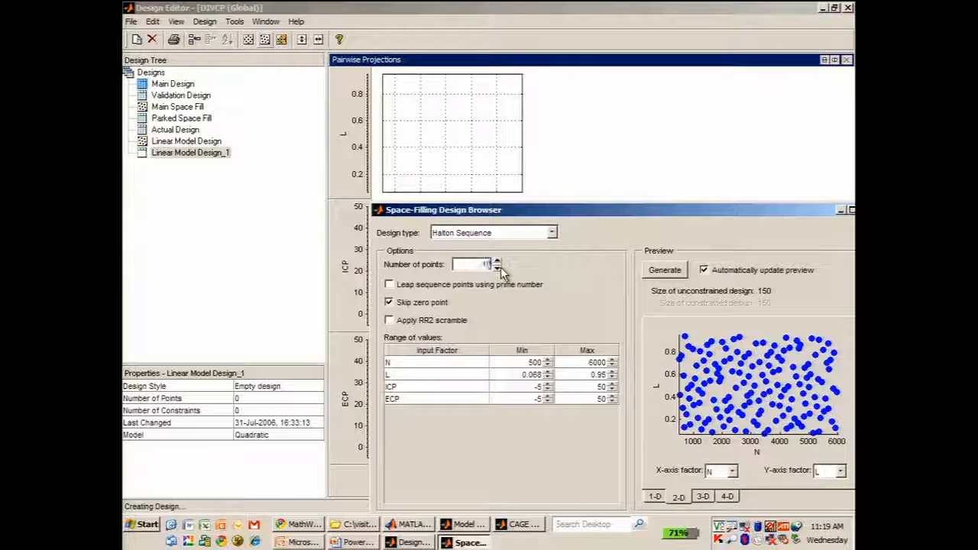
pyautogui.write('0')
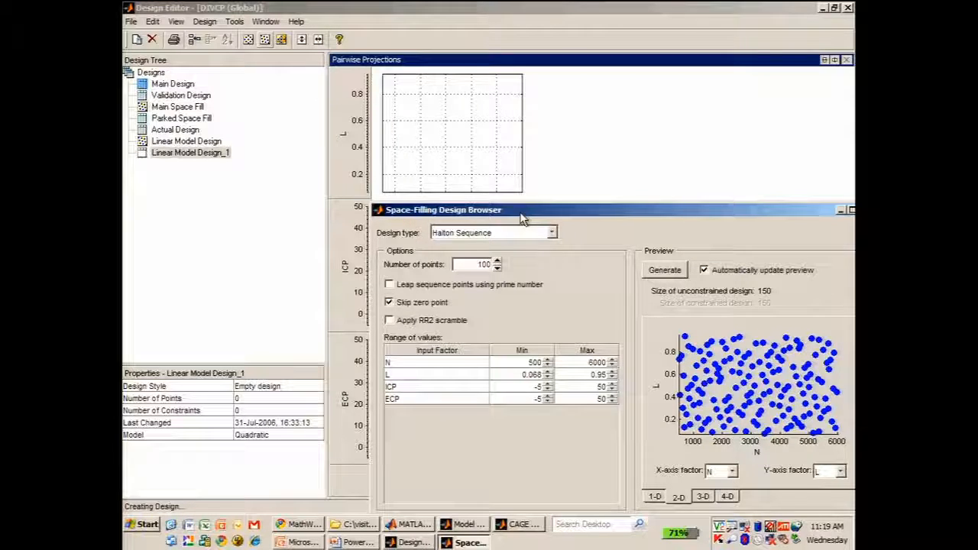
pyautogui.moveTo(522, 219); pyautogui.dragTo(426, 66)
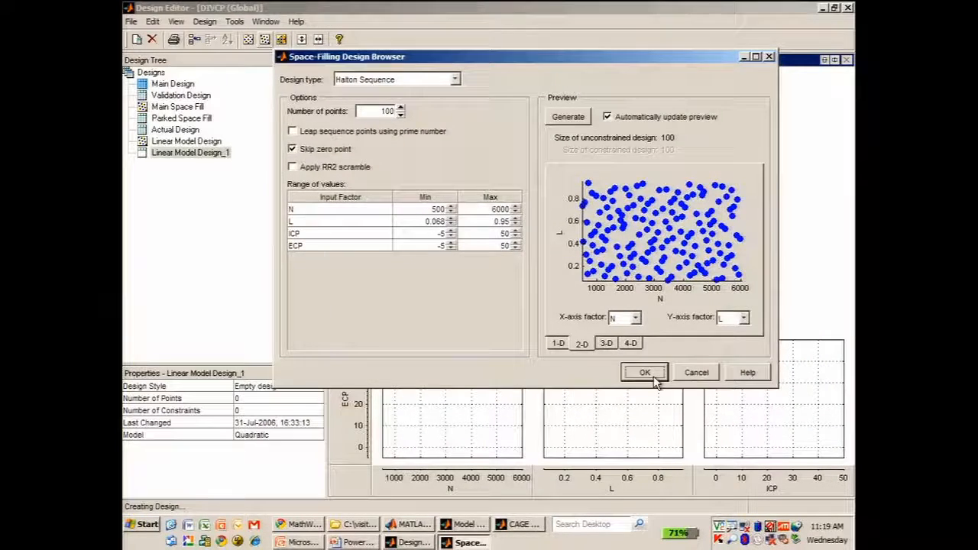
pyautogui.click(644, 373)
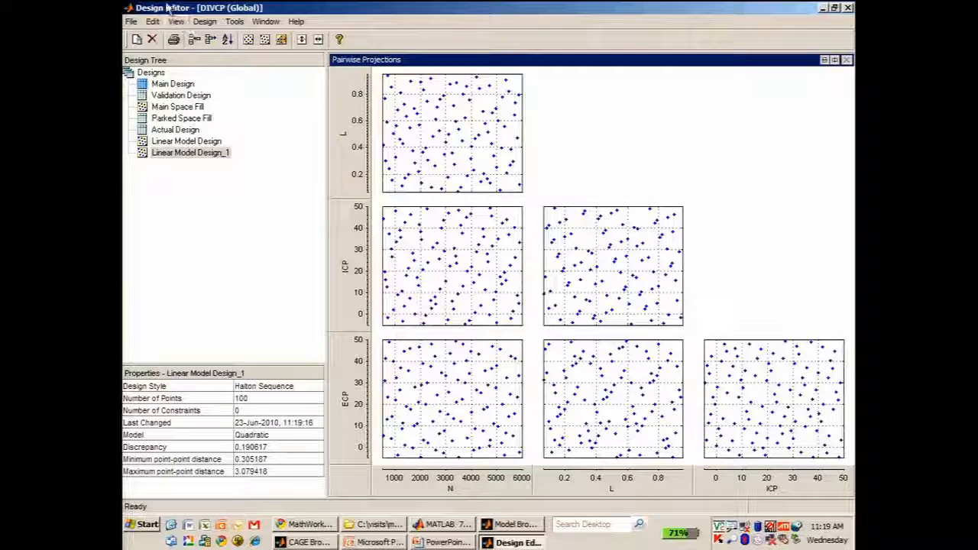
pyautogui.hotkey('alt', 'F4')
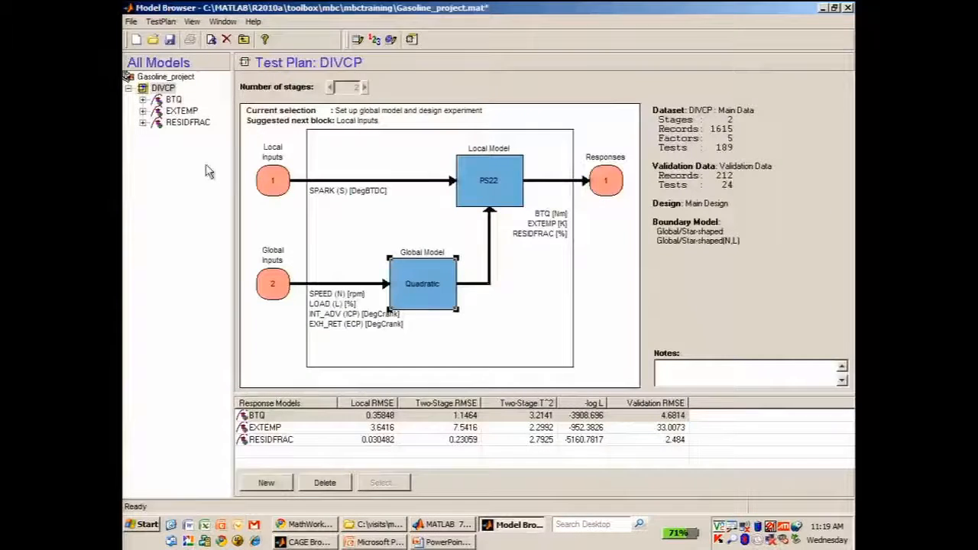
# Step: Open the model evaluation of the BTQ response model using the fit data
pyautogui.click(175, 100)
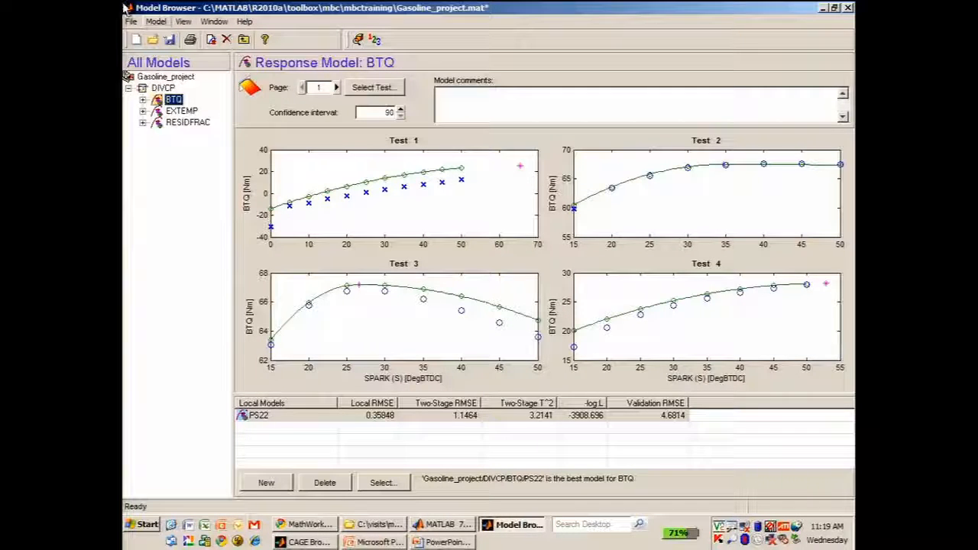
pyautogui.click(156, 21)
pyautogui.click(212, 39)
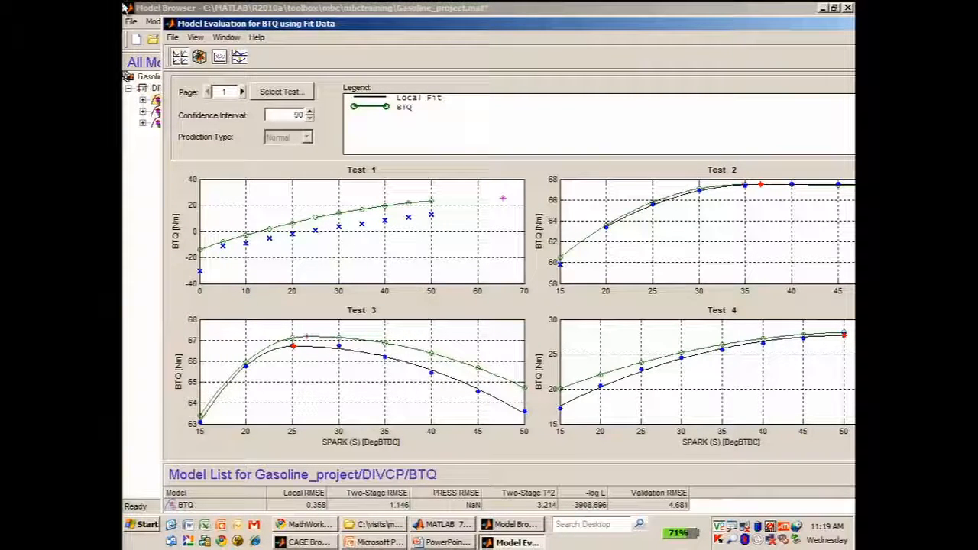
# Step: Show the BTQ surface plot in a maximized evaluation window with L as the X-axis factor
pyautogui.click(219, 58)
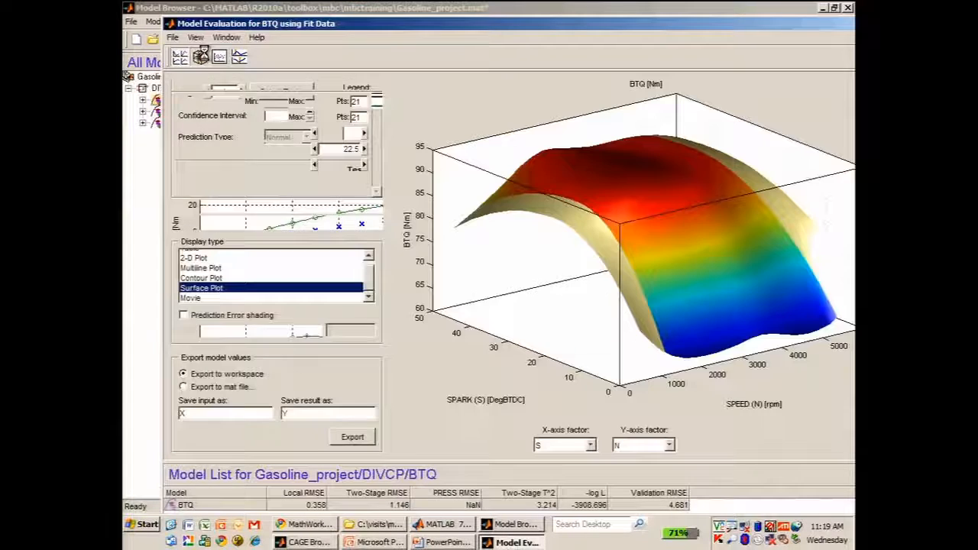
pyautogui.doubleClick(479, 24)
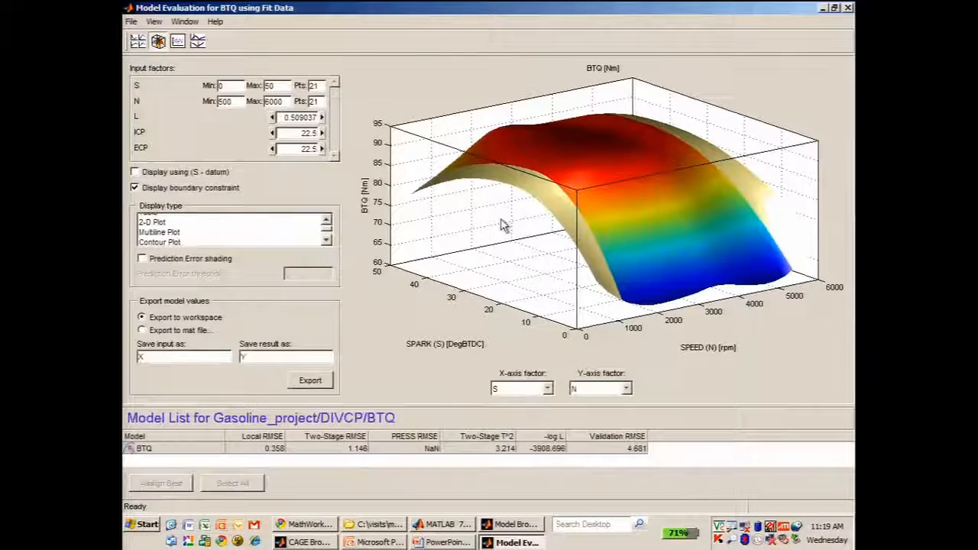
pyautogui.click(546, 390)
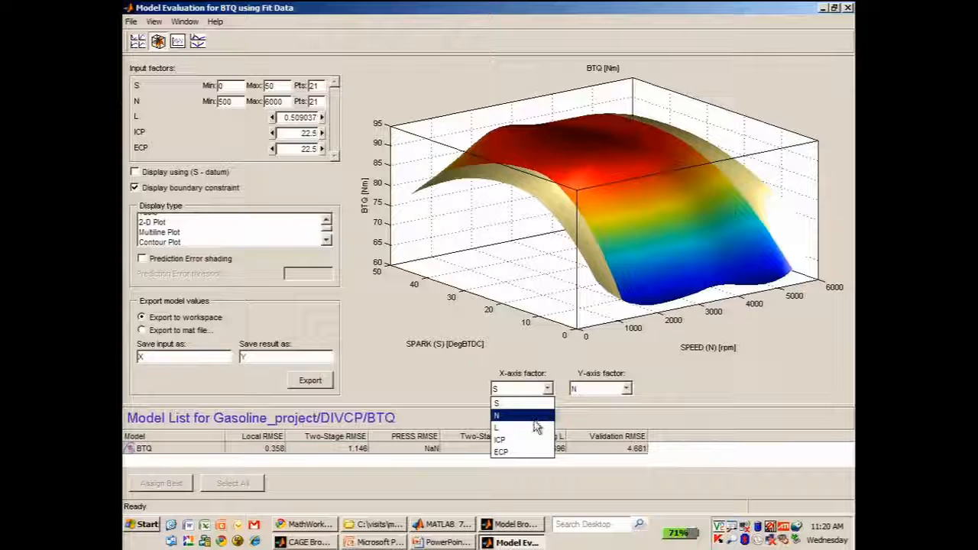
pyautogui.click(538, 428)
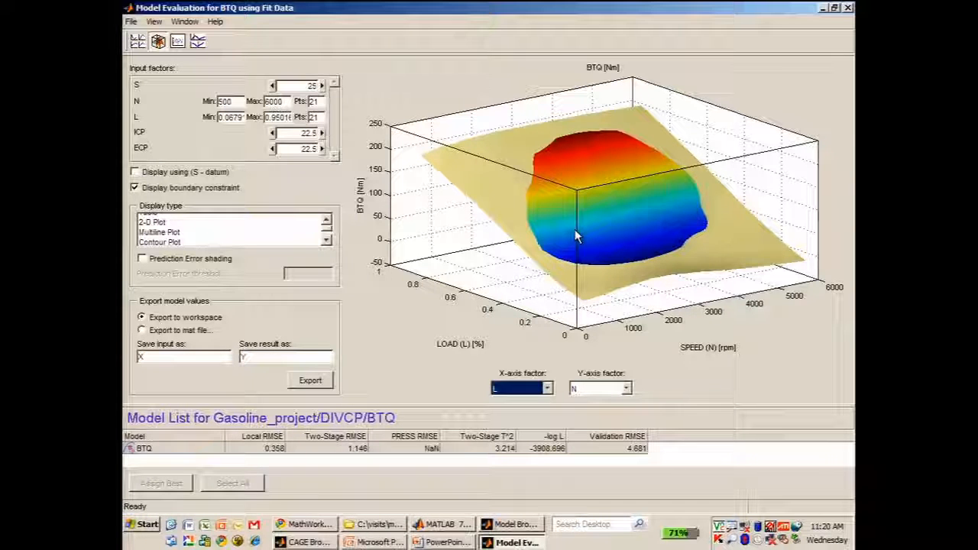
# Step: Show the residuals view and plot Predicted BTQ [Nm] against BTQ [Nm]
pyautogui.click(177, 42)
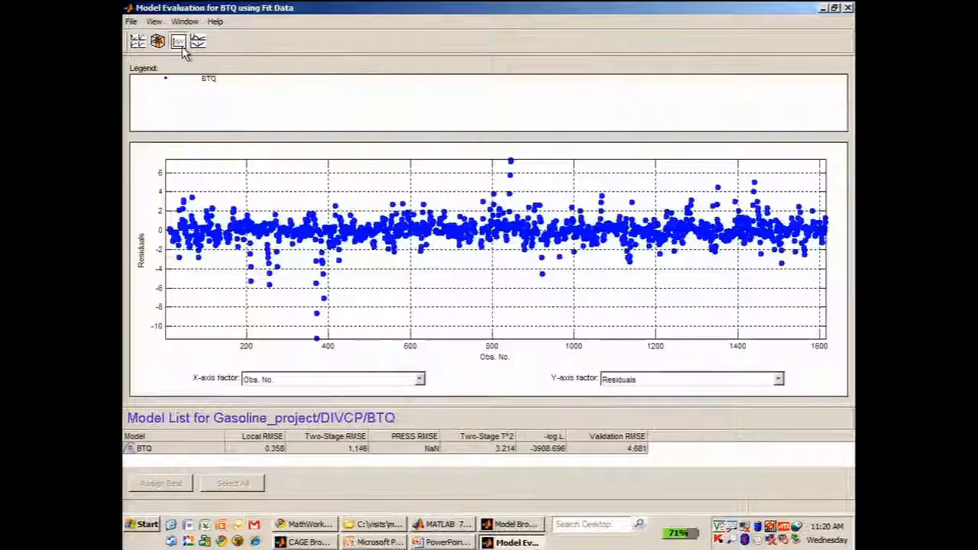
pyautogui.click(301, 378)
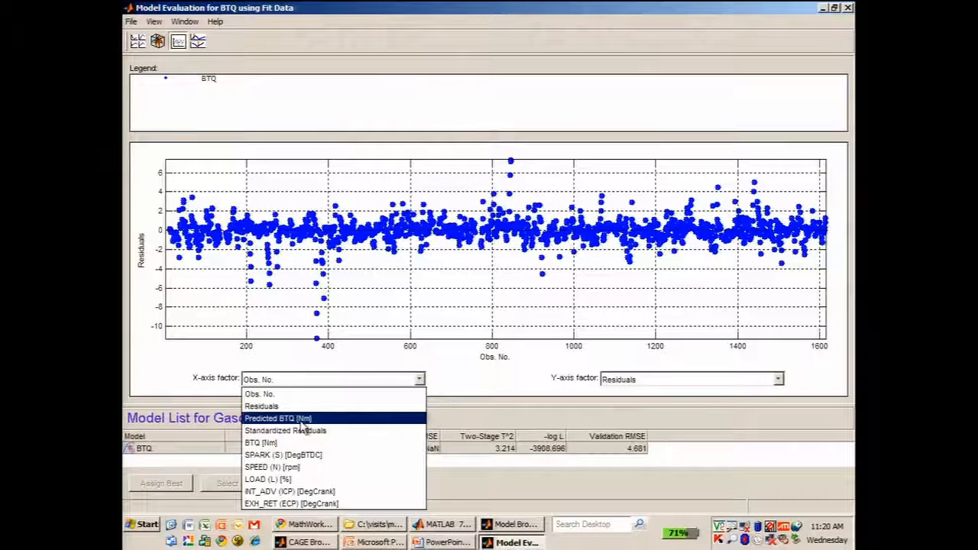
pyautogui.click(301, 442)
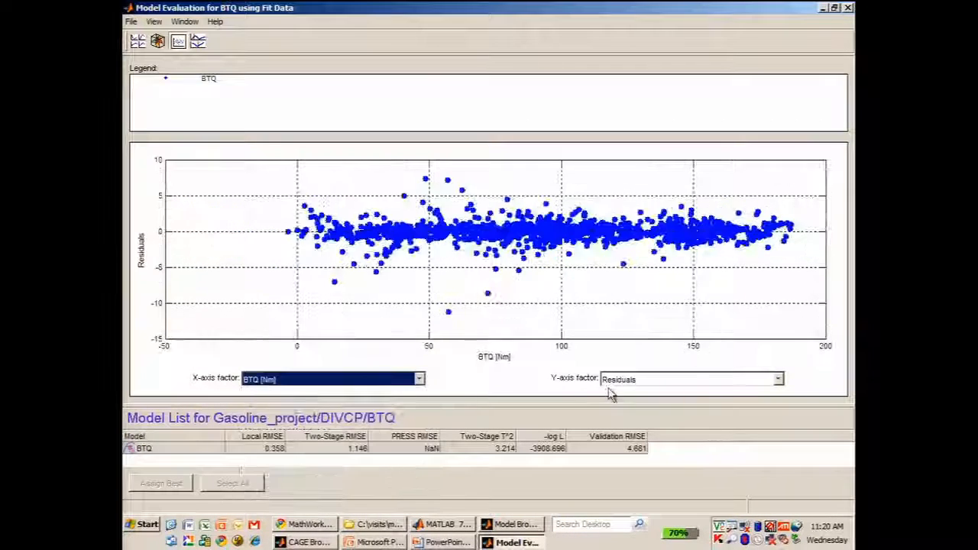
pyautogui.click(654, 380)
pyautogui.click(653, 418)
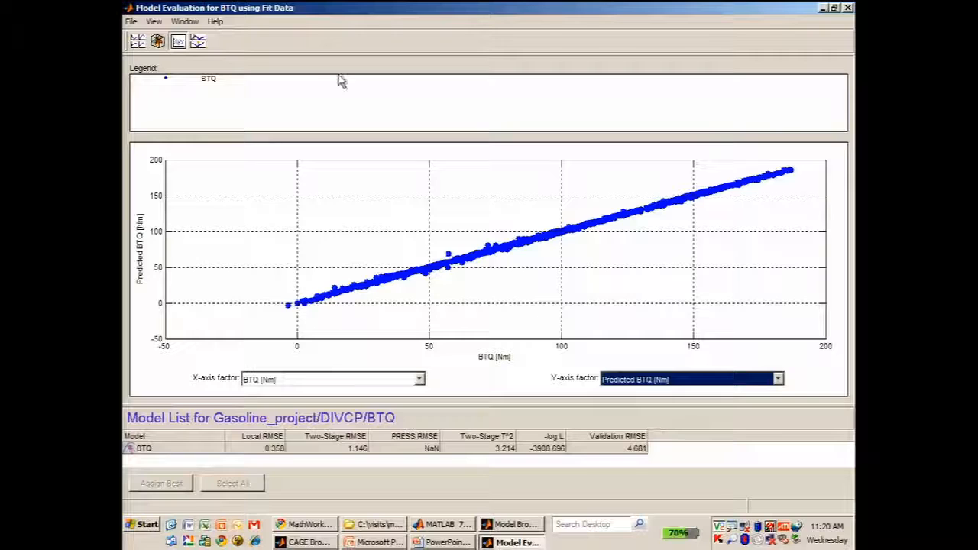
# Step: Show the BTQ cross-section plots and move the S input to about 31.5
pyautogui.click(197, 43)
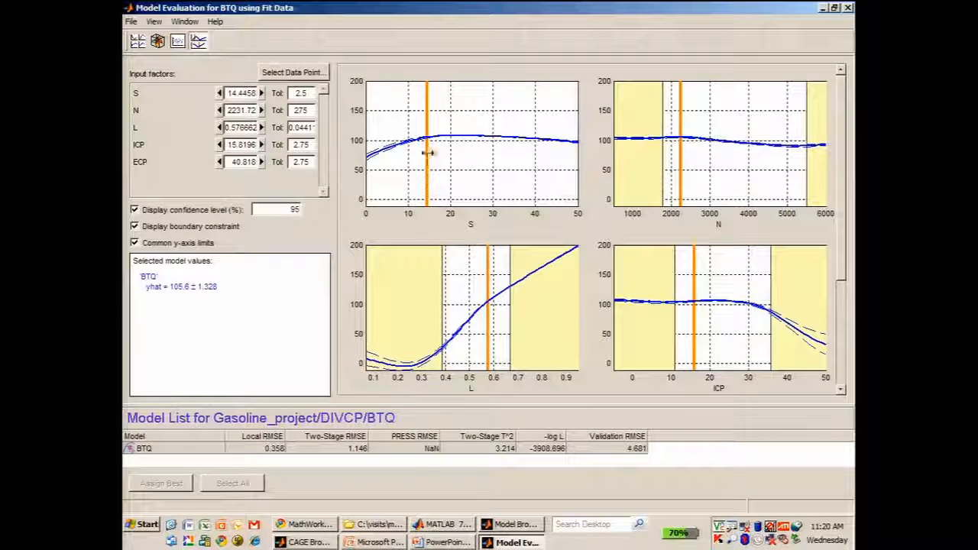
pyautogui.moveTo(429, 153); pyautogui.dragTo(498, 156)
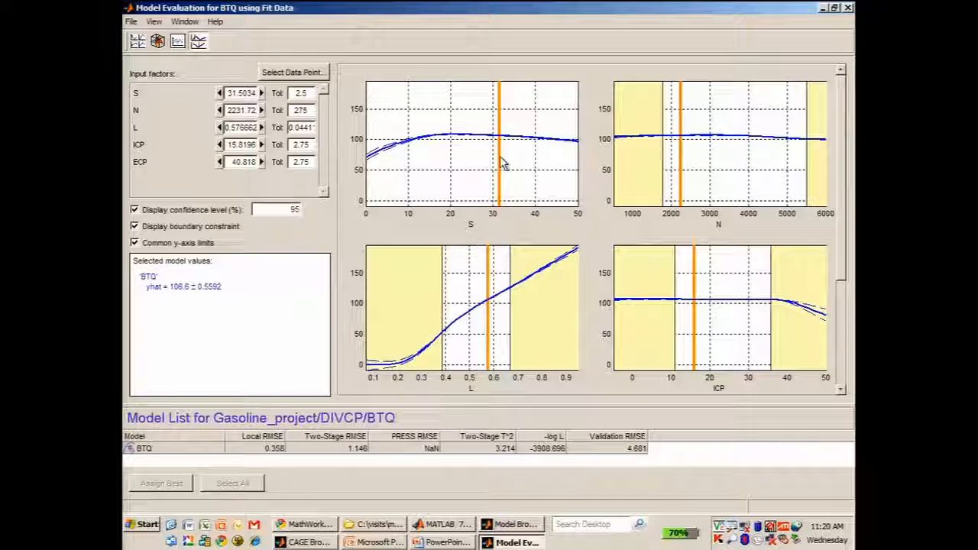
# Step: Switch to the MATLAB command window and rerun the earlier mbcmodel.LoadProject command that loads the toolbox project into p
pyautogui.click(449, 525)
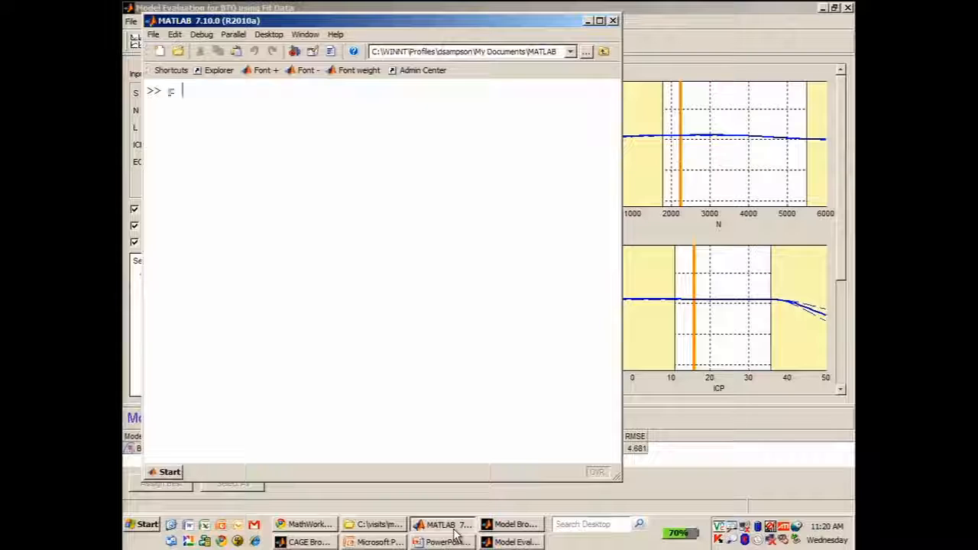
pyautogui.press('Up')
pyautogui.press('Return')
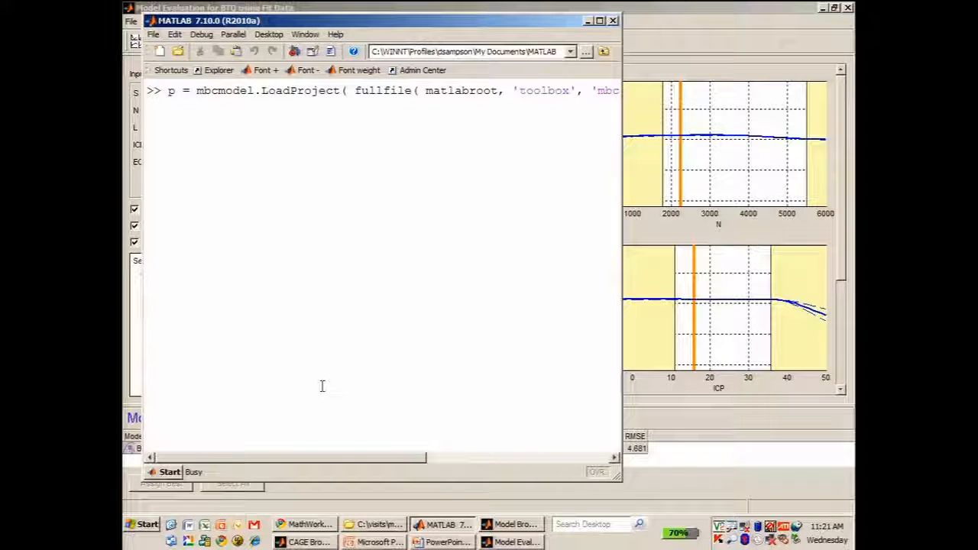
# Step: Set the command window font to 20 point bold and clear the window with clc
pyautogui.click(268, 70)
pyautogui.click(269, 70)
pyautogui.click(269, 70)
pyautogui.click(269, 71)
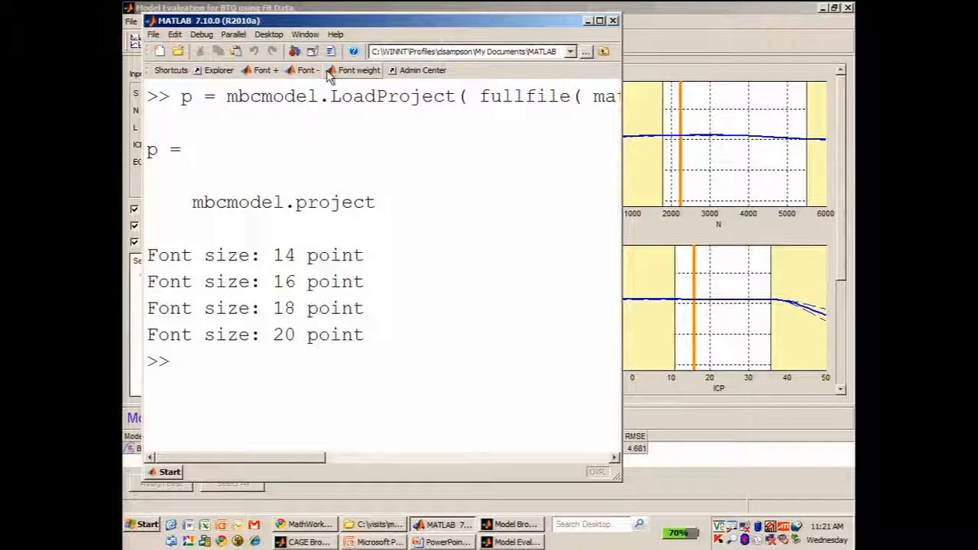
pyautogui.write('clc')
pyautogui.press('Return')
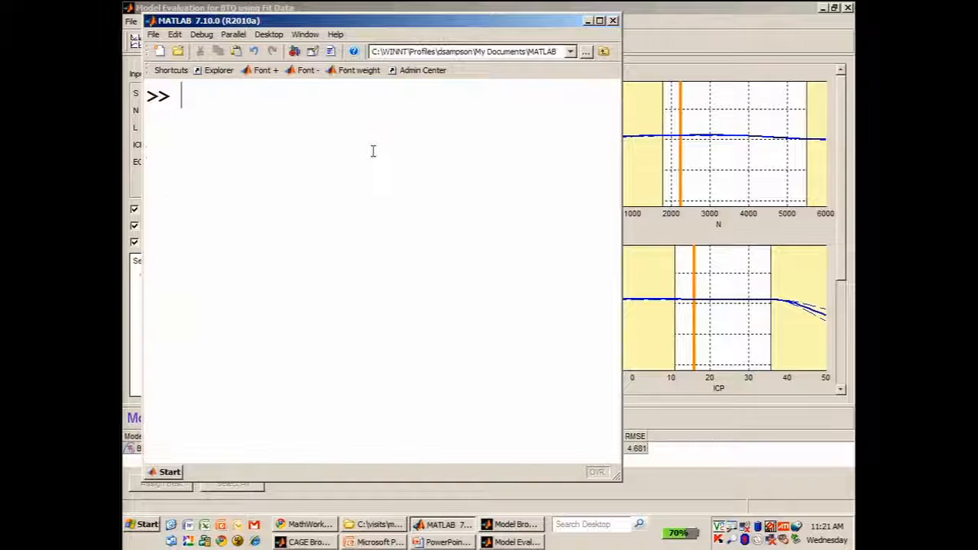
# Step: Display the project object p, list its properties with p.get, and query p.Data
pyautogui.write('p')
pyautogui.press('Return')
pyautogui.write('p')
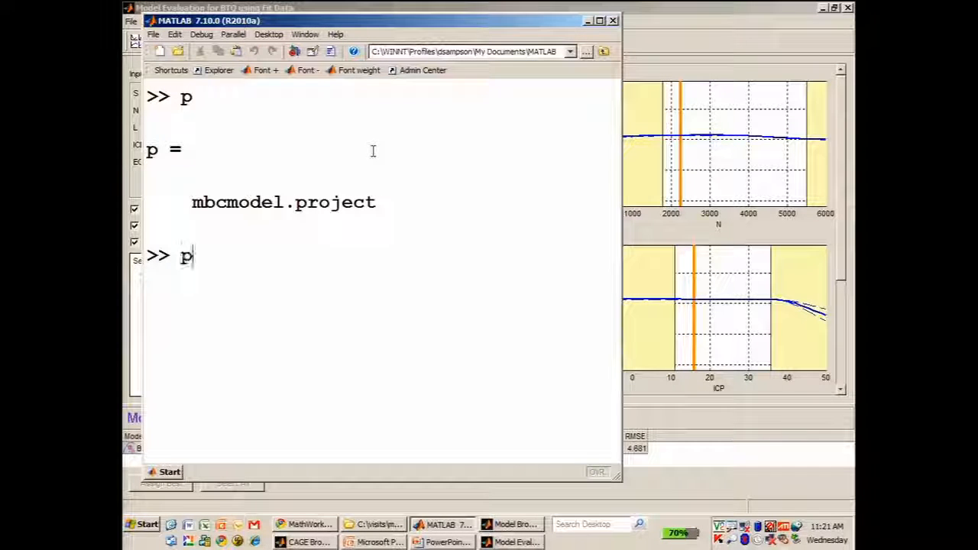
pyautogui.write('.get')
pyautogui.press('Return')
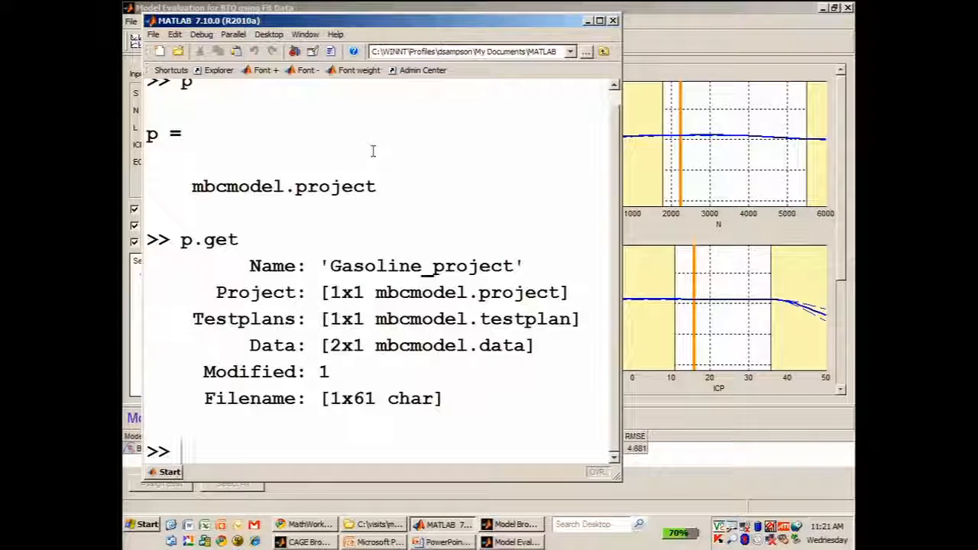
pyautogui.write('p.Data')
pyautogui.press('Return')
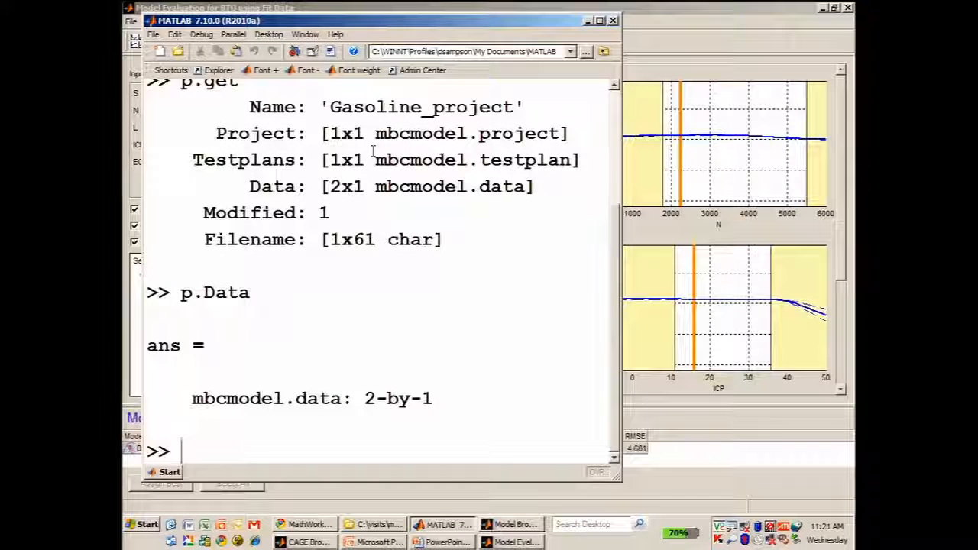
# Step: Display the project's first data set with p.Data(1) and list its properties with p.Data(1).get
pyautogui.press('Up')
pyautogui.write('(1)')
pyautogui.press('Return')
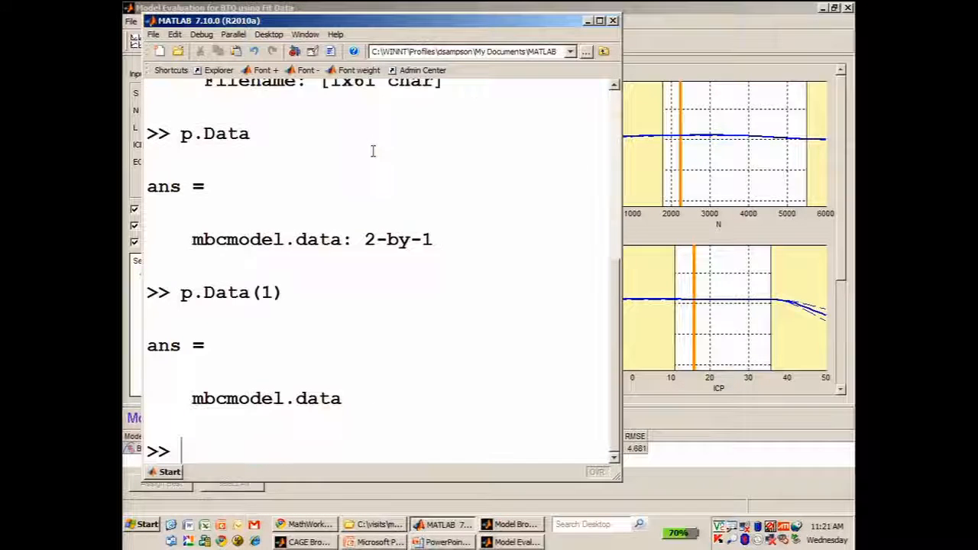
pyautogui.press('Up')
pyautogui.write('.get')
pyautogui.press('Return')
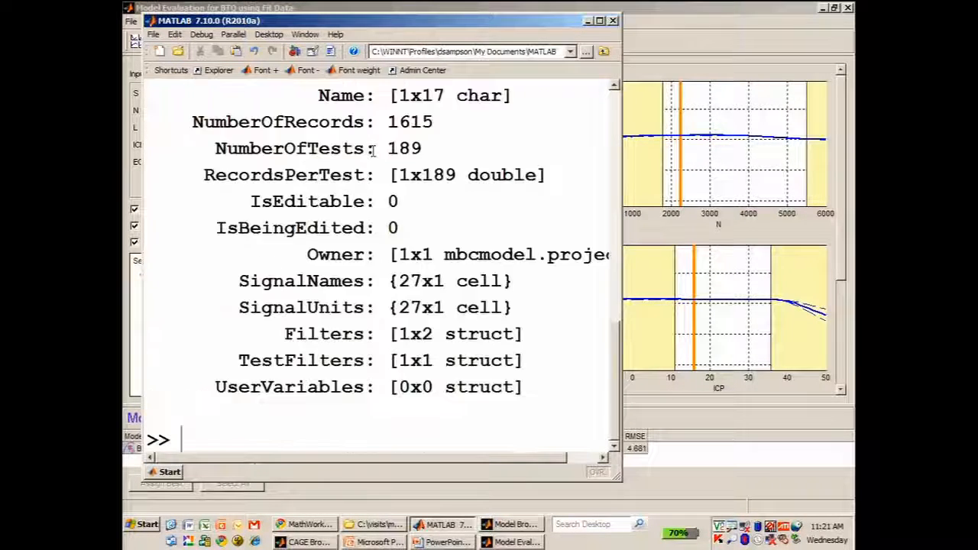
# Step: Print the values of the first data set with p.Data(1).Value
pyautogui.press('Up')
pyautogui.hotkey('ctrl', 'shift', 'Left')
pyautogui.write('V')
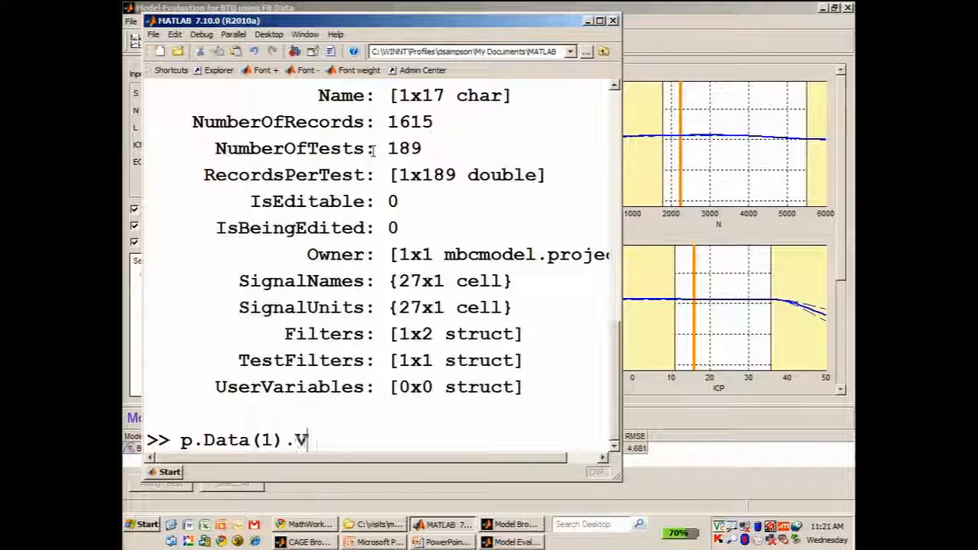
pyautogui.write('alue')
pyautogui.press('Return')
# Step: List the methods of the first data set with p.Data(1).methods and clear the command window with clc
pyautogui.press('Up')
pyautogui.hotkey('shift', 'Left')
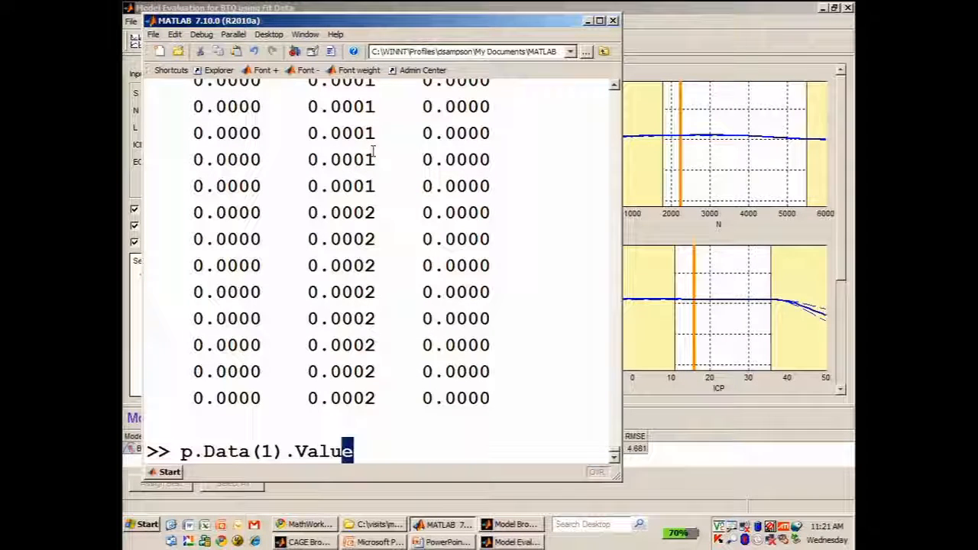
pyautogui.hotkey('shift', 'Left')
pyautogui.hotkey('shift', 'Left')
pyautogui.hotkey('shift', 'Left')
pyautogui.hotkey('shift', 'Left')
pyautogui.write('metho')
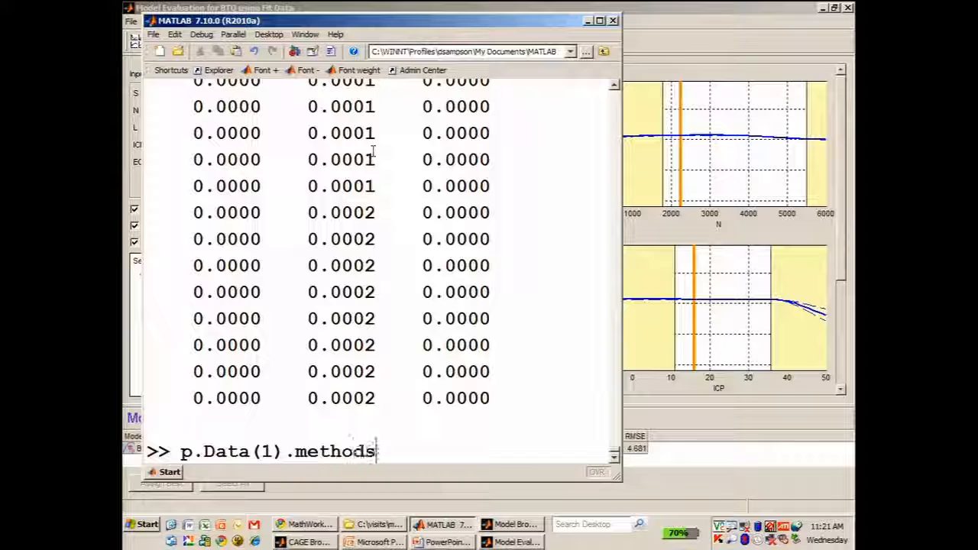
pyautogui.press('Return')
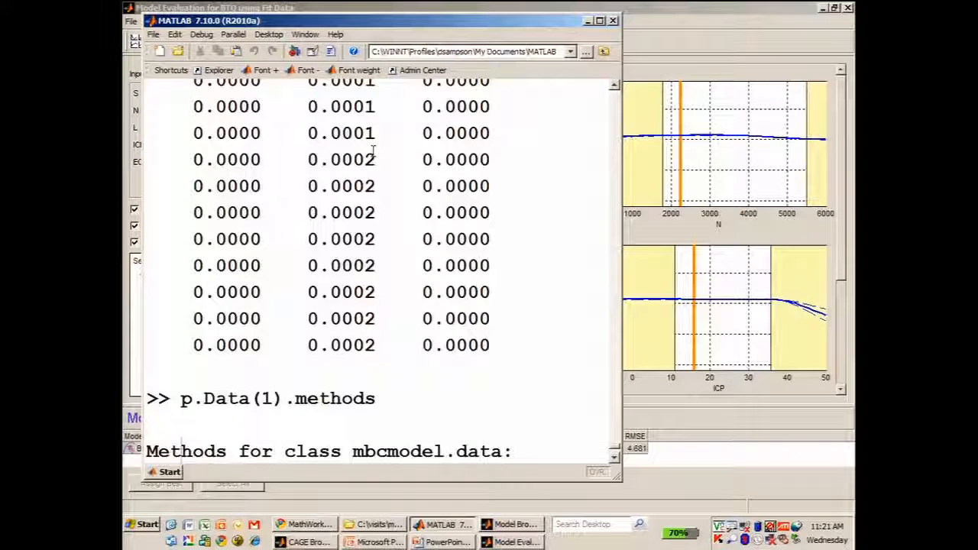
pyautogui.write('clc')
pyautogui.press('Return')
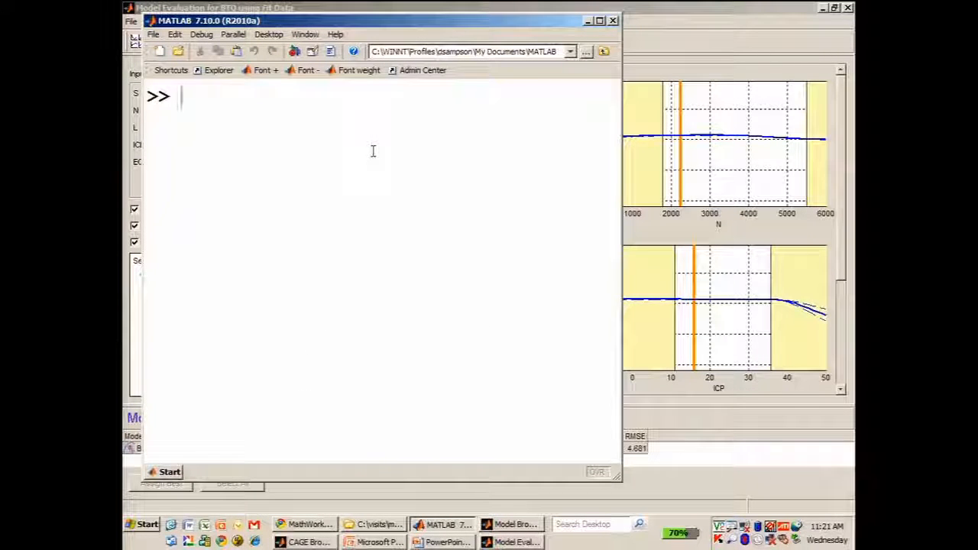